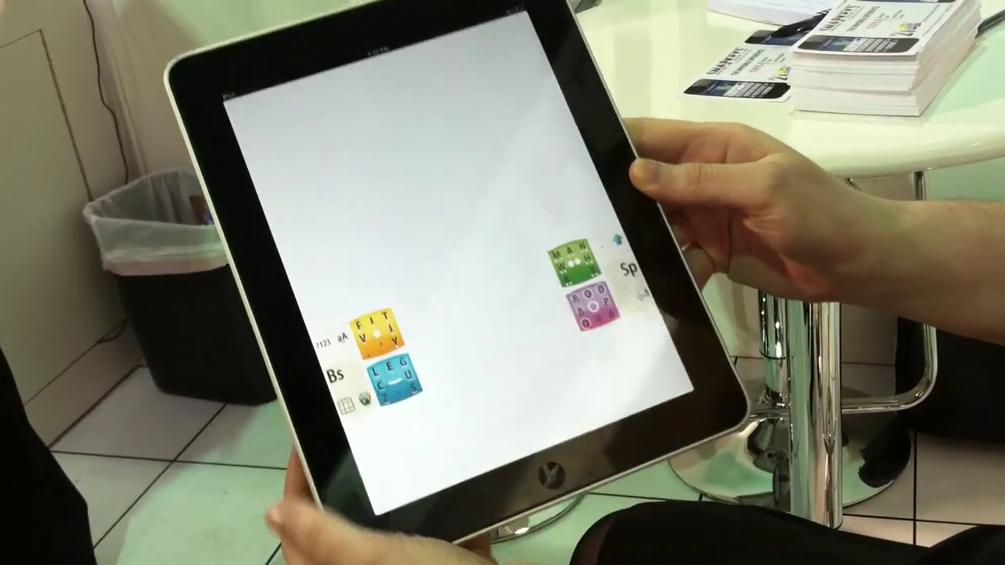
pyautogui.write('All')
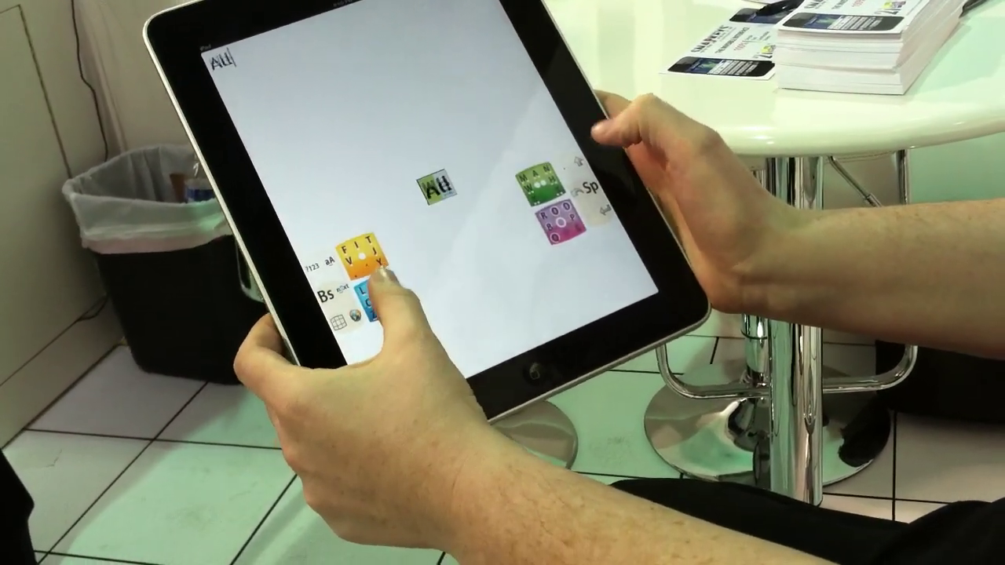
pyautogui.write('Hello')
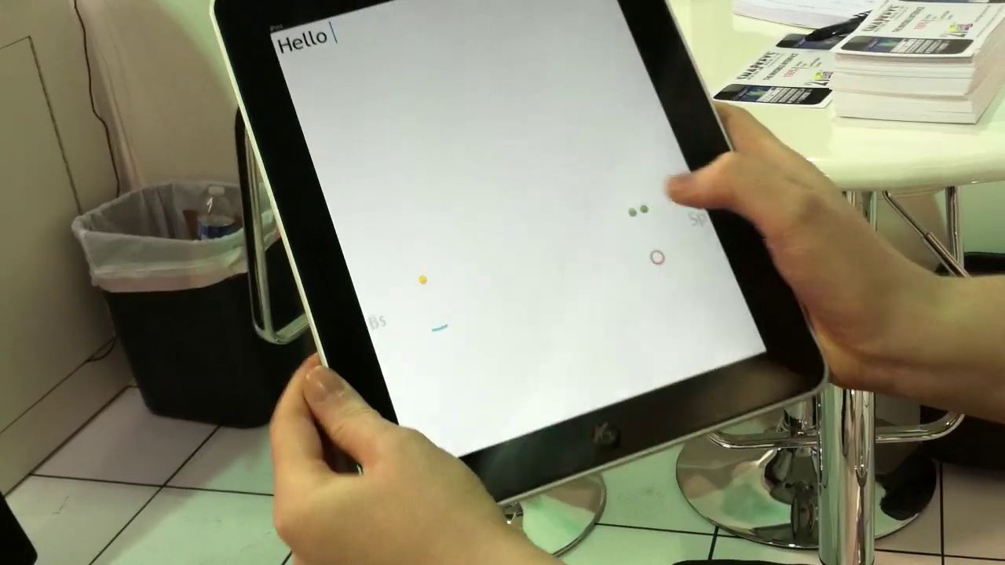
pyautogui.write('how are')
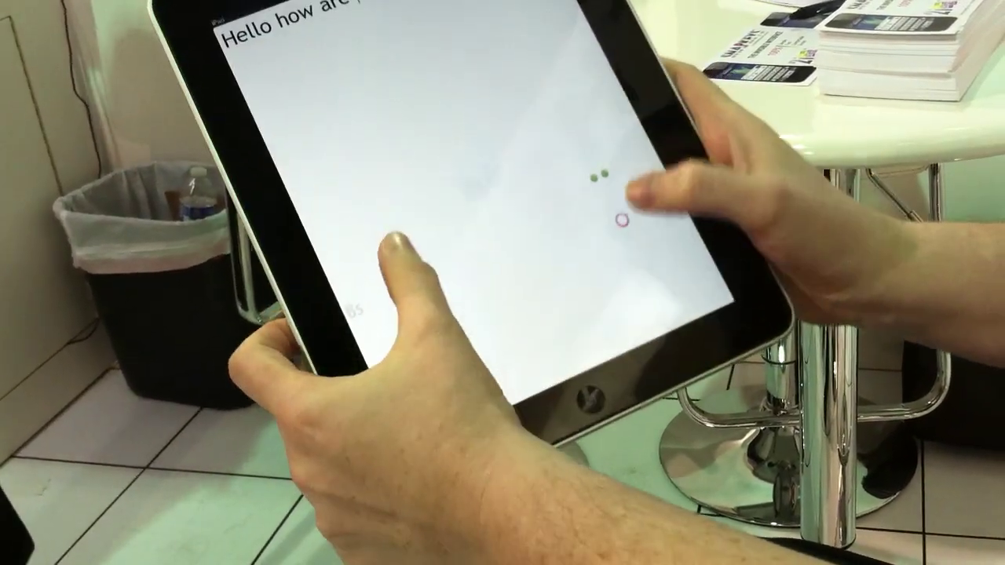